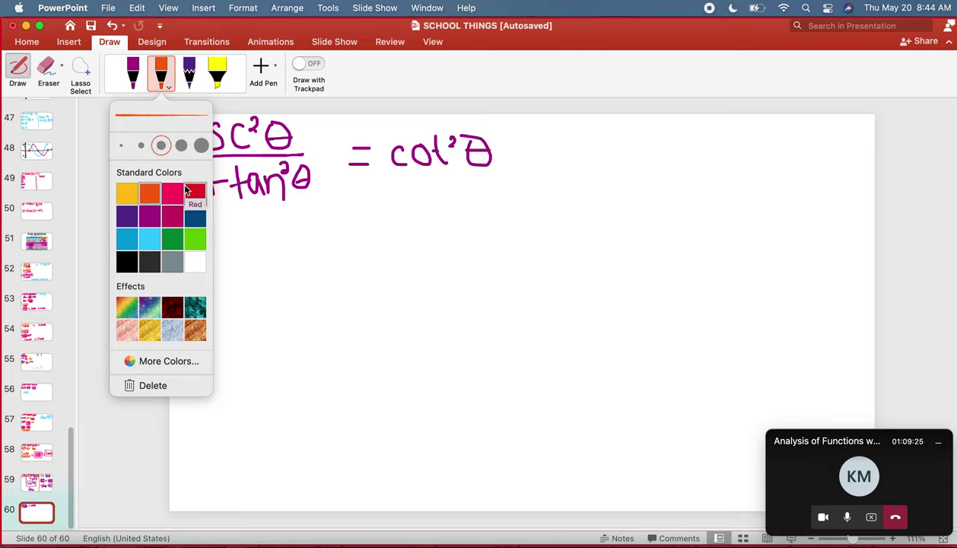
Switch the pen to light blue and draw a box around the denominator 1+tan²θ.
{"action": "left_click", "coordinate": [152, 240]}
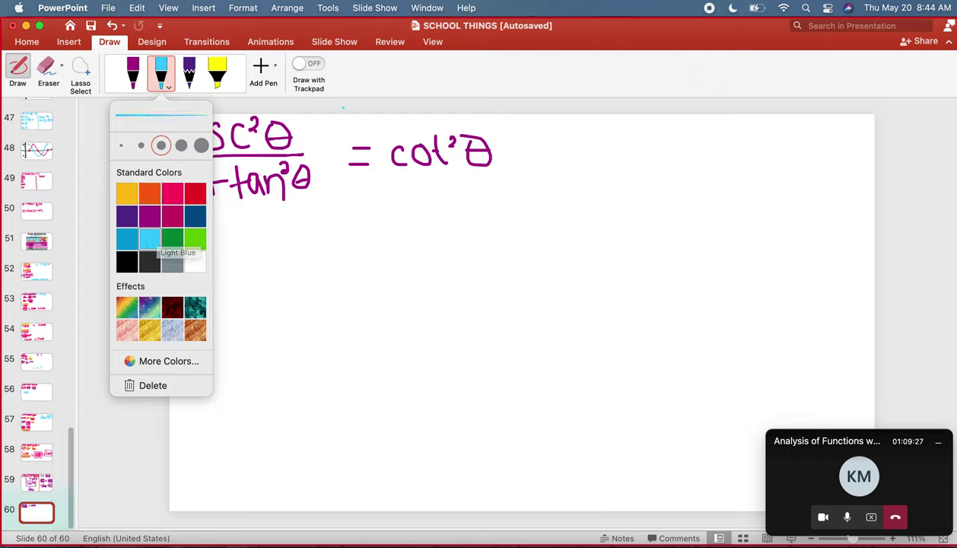
{"action": "left_click", "coordinate": [369, 93]}
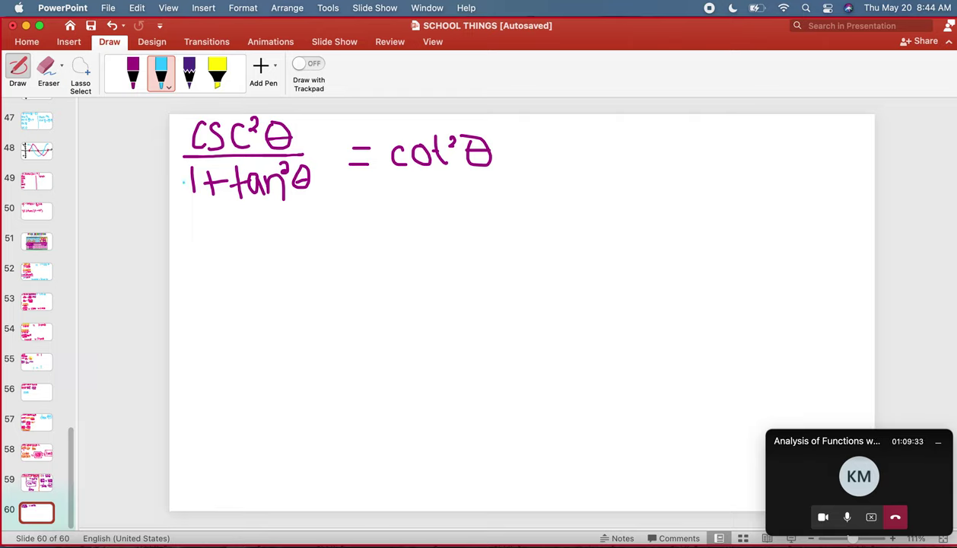
{"action": "mouse_move", "coordinate": [185, 199]}
{"action": "left_mouse_down"}
{"action": "mouse_move", "coordinate": [308, 199]}
{"action": "mouse_move", "coordinate": [313, 188]}
{"action": "mouse_move", "coordinate": [306, 163]}
{"action": "mouse_move", "coordinate": [283, 158]}
{"action": "mouse_move", "coordinate": [182, 162]}
{"action": "mouse_move", "coordinate": [185, 198]}
{"action": "left_mouse_up"}
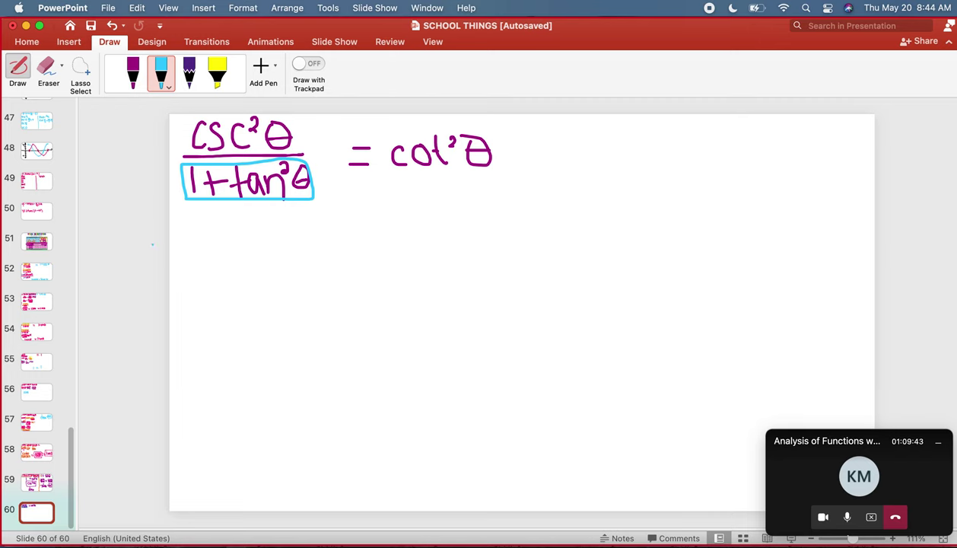
Erase the old ink markings from the trig identities reference sheet on slide 51.
{"action": "left_click", "coordinate": [30, 243]}
{"action": "left_click", "coordinate": [48, 72]}
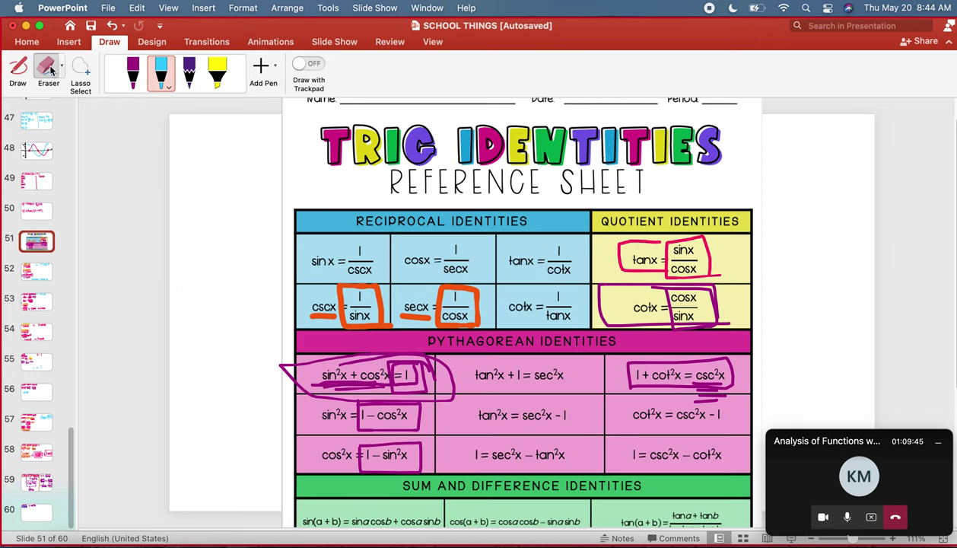
{"action": "mouse_move", "coordinate": [662, 257]}
{"action": "left_mouse_down"}
{"action": "mouse_move", "coordinate": [616, 280]}
{"action": "mouse_move", "coordinate": [720, 307]}
{"action": "mouse_move", "coordinate": [705, 374]}
{"action": "mouse_move", "coordinate": [711, 407]}
{"action": "mouse_move", "coordinate": [449, 321]}
{"action": "mouse_move", "coordinate": [327, 312]}
{"action": "mouse_move", "coordinate": [384, 338]}
{"action": "mouse_move", "coordinate": [395, 494]}
{"action": "mouse_move", "coordinate": [352, 382]}
{"action": "left_mouse_up"}
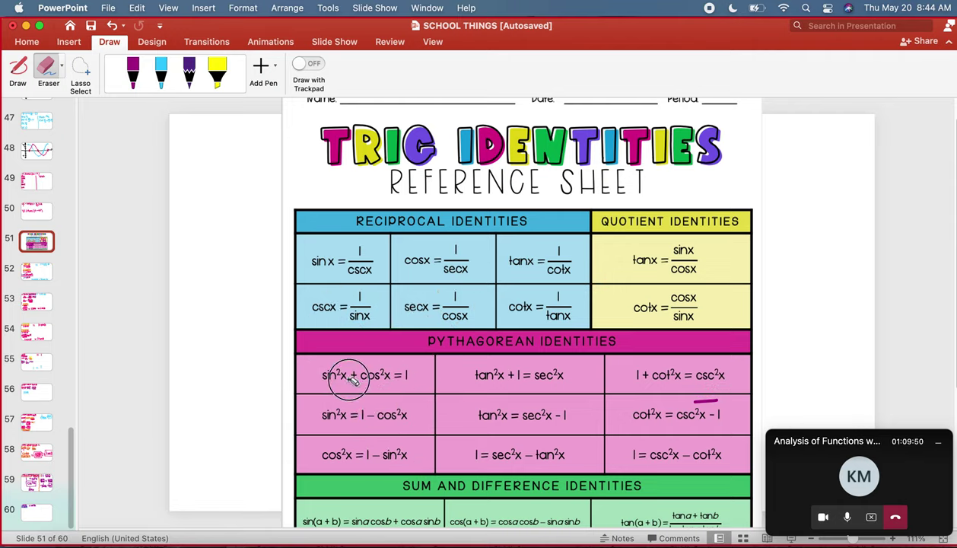
Circle 1 + cot²x = csc²x on the reference sheet in light-blue ink.
{"action": "left_click", "coordinate": [160, 72]}
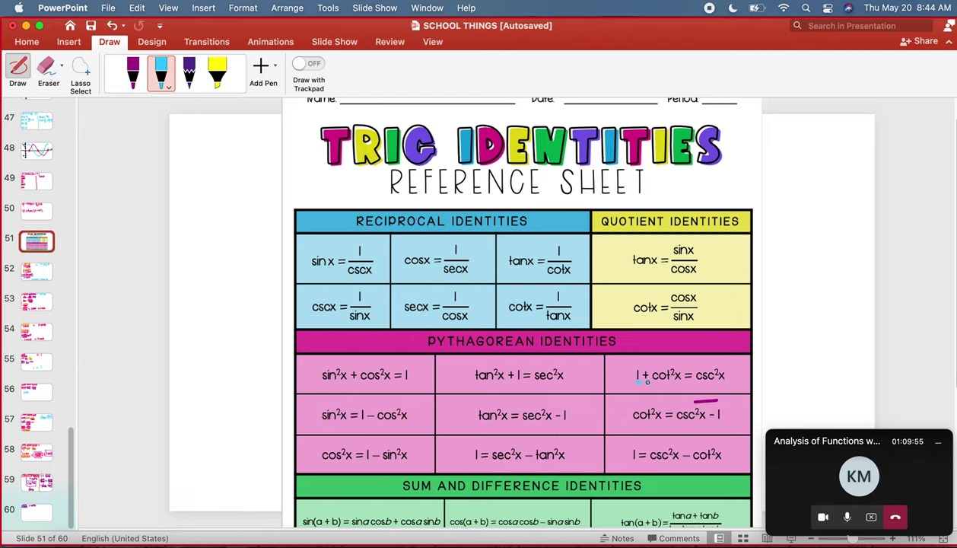
{"action": "mouse_move", "coordinate": [636, 380]}
{"action": "left_mouse_down"}
{"action": "mouse_move", "coordinate": [738, 381]}
{"action": "mouse_move", "coordinate": [722, 354]}
{"action": "mouse_move", "coordinate": [604, 357]}
{"action": "mouse_move", "coordinate": [619, 378]}
{"action": "left_mouse_up"}
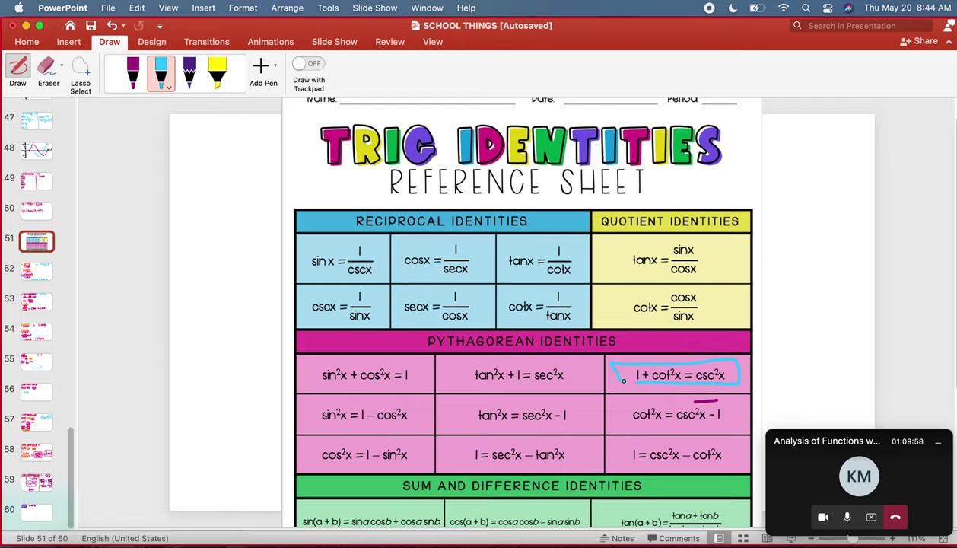
{"action": "left_click", "coordinate": [28, 515]}
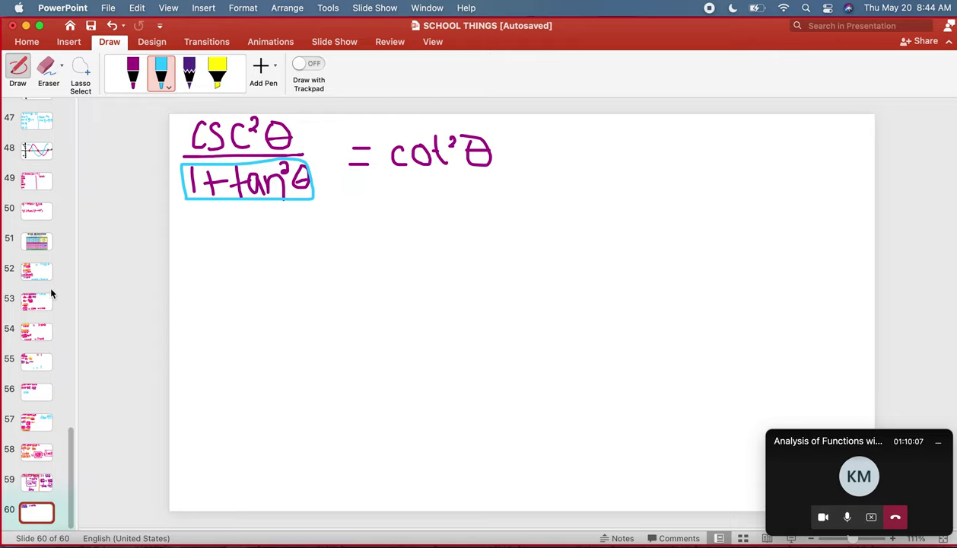
{"action": "left_click", "coordinate": [38, 245]}
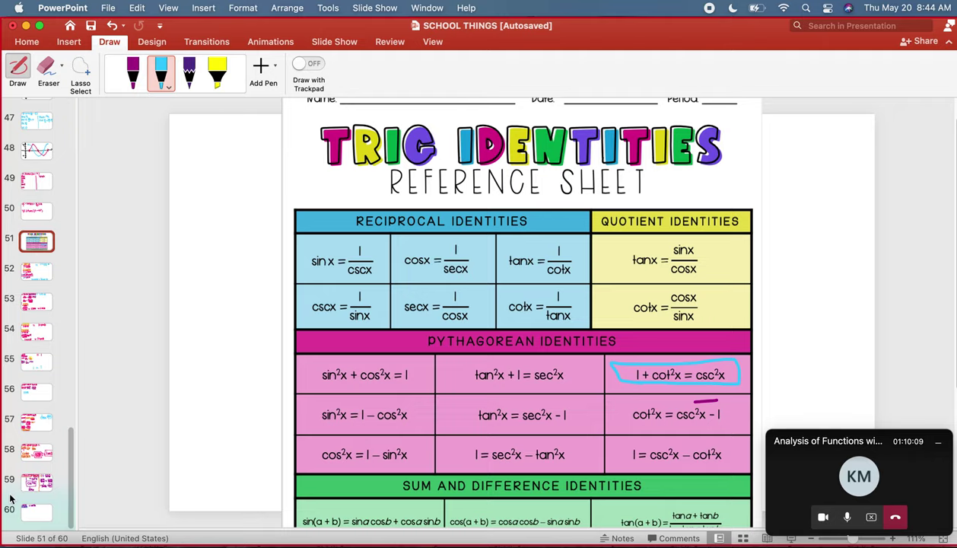
Circle tan²x + 1 = sec²x in light blue on slide 51, then return to slide 60.
{"action": "left_click", "coordinate": [46, 518]}
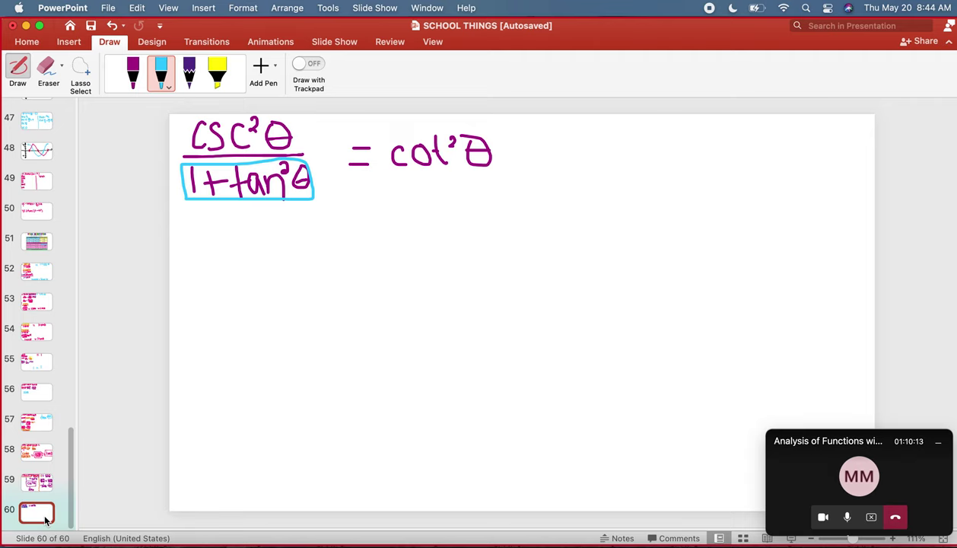
{"action": "left_click", "coordinate": [33, 479]}
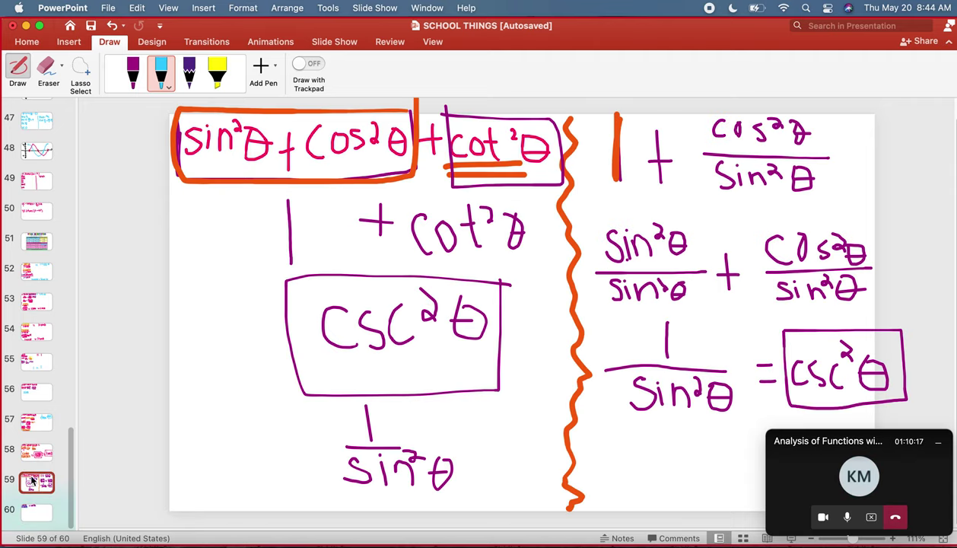
{"action": "left_click", "coordinate": [42, 238]}
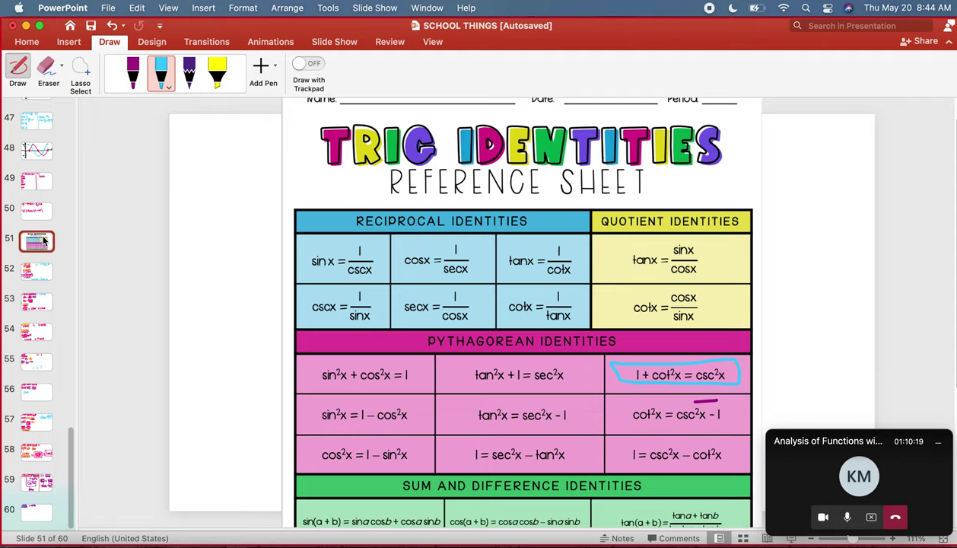
{"action": "left_click", "coordinate": [35, 509]}
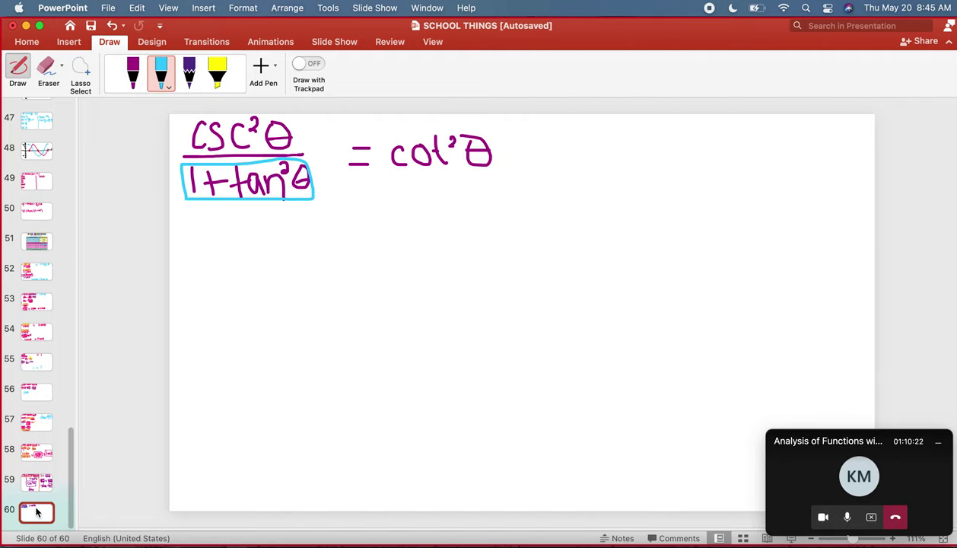
{"action": "left_click", "coordinate": [26, 248]}
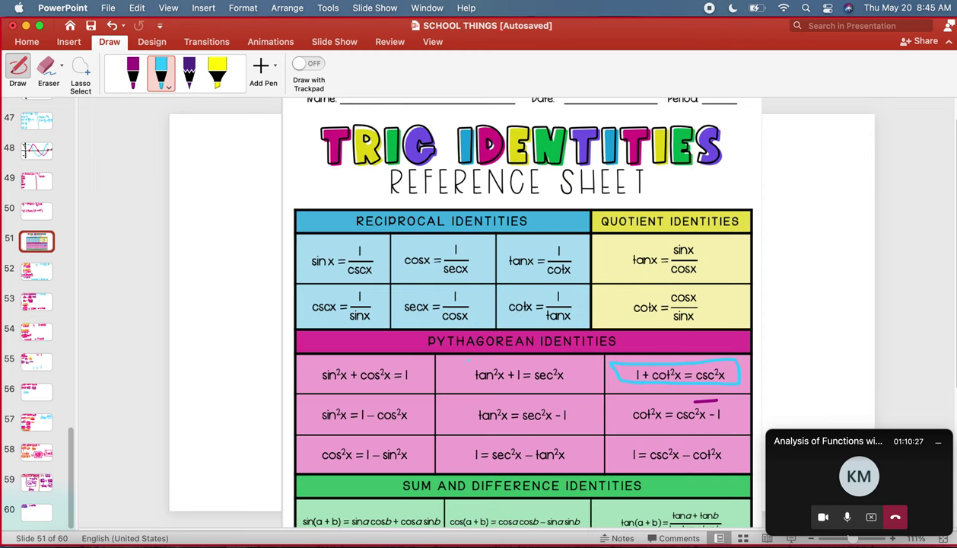
{"action": "mouse_move", "coordinate": [465, 363]}
{"action": "left_mouse_down"}
{"action": "mouse_move", "coordinate": [567, 375]}
{"action": "mouse_move", "coordinate": [454, 381]}
{"action": "mouse_move", "coordinate": [456, 356]}
{"action": "mouse_move", "coordinate": [466, 358]}
{"action": "left_mouse_up"}
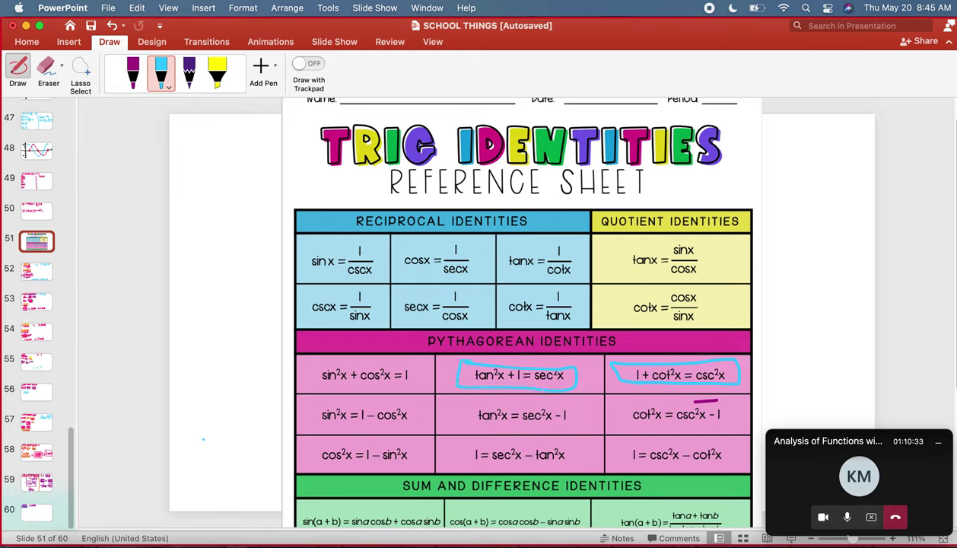
{"action": "left_click", "coordinate": [33, 508]}
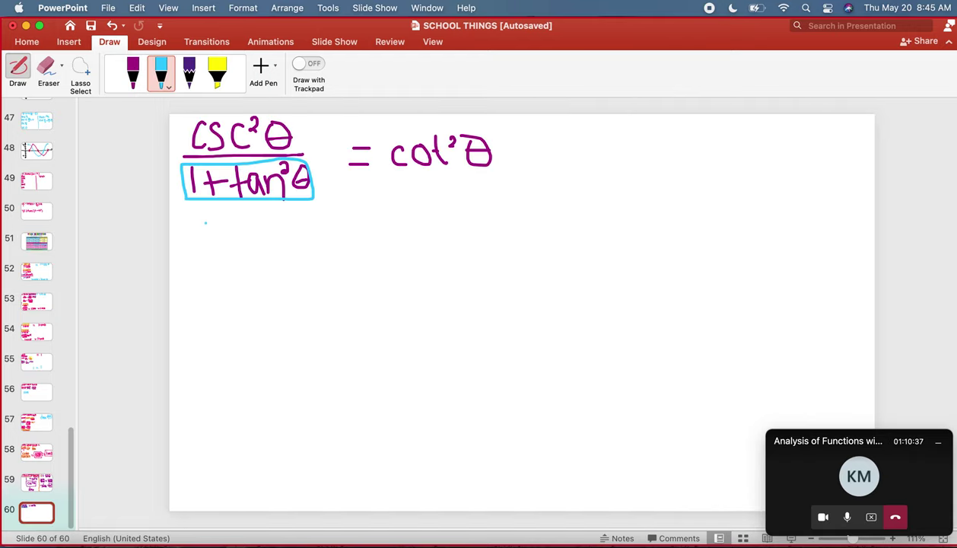
Handwrite csc²θ over sec²θ in light-blue ink below the boxed fraction.
{"action": "mouse_move", "coordinate": [212, 222]}
{"action": "left_mouse_down"}
{"action": "mouse_move", "coordinate": [216, 238]}
{"action": "mouse_move", "coordinate": [221, 217]}
{"action": "mouse_move", "coordinate": [220, 235]}
{"action": "mouse_move", "coordinate": [250, 240]}
{"action": "mouse_move", "coordinate": [264, 219]}
{"action": "mouse_move", "coordinate": [284, 238]}
{"action": "mouse_move", "coordinate": [284, 216]}
{"action": "left_mouse_up"}
{"action": "left_click_drag", "start_coordinate": [279, 227], "coordinate": [299, 227]}
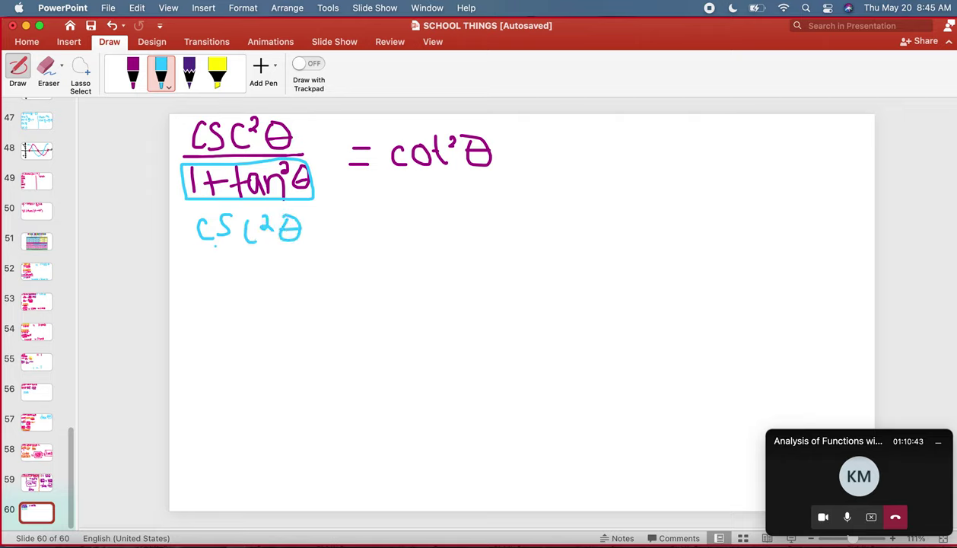
{"action": "left_click_drag", "start_coordinate": [196, 250], "coordinate": [311, 252]}
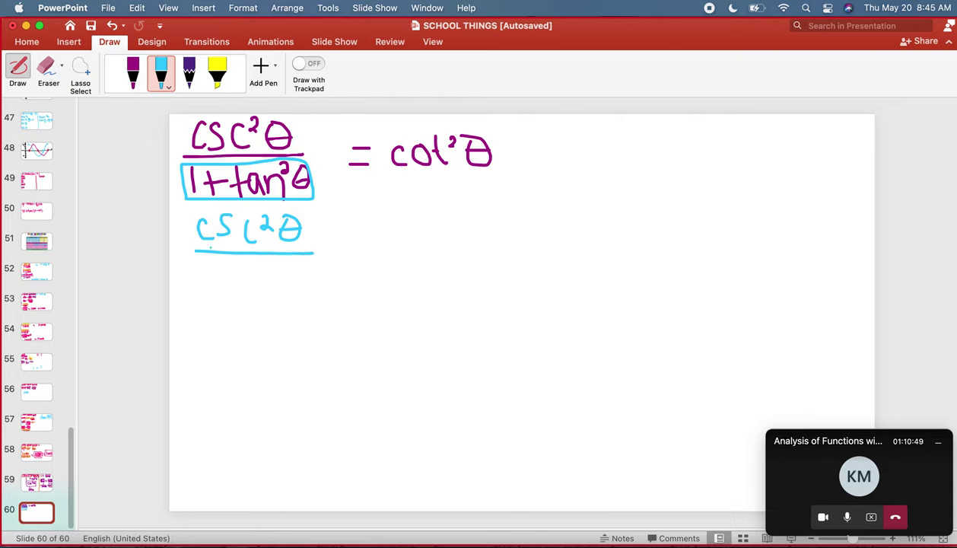
{"action": "mouse_move", "coordinate": [212, 259]}
{"action": "left_mouse_down"}
{"action": "mouse_move", "coordinate": [204, 280]}
{"action": "mouse_move", "coordinate": [294, 267]}
{"action": "left_mouse_up"}
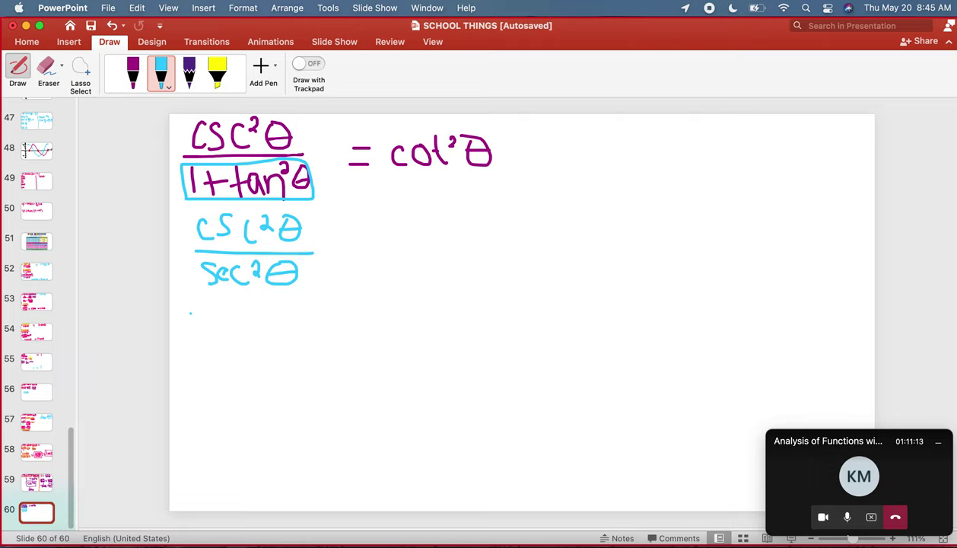
Rewrite it on the next line as csc²θ · 1/sec²θ.
{"action": "mouse_move", "coordinate": [190, 308]}
{"action": "left_mouse_down"}
{"action": "mouse_move", "coordinate": [178, 311]}
{"action": "mouse_move", "coordinate": [182, 326]}
{"action": "mouse_move", "coordinate": [190, 307]}
{"action": "mouse_move", "coordinate": [197, 329]}
{"action": "mouse_move", "coordinate": [230, 308]}
{"action": "mouse_move", "coordinate": [239, 323]}
{"action": "mouse_move", "coordinate": [242, 312]}
{"action": "mouse_move", "coordinate": [252, 317]}
{"action": "left_mouse_up"}
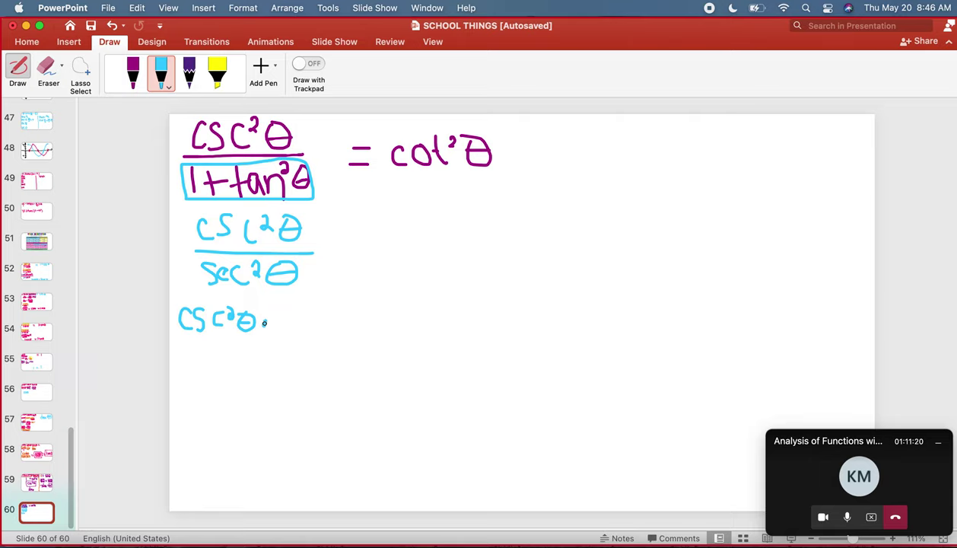
{"action": "left_click", "coordinate": [264, 322]}
{"action": "mouse_move", "coordinate": [293, 303]}
{"action": "left_mouse_down"}
{"action": "mouse_move", "coordinate": [296, 327]}
{"action": "mouse_move", "coordinate": [325, 328]}
{"action": "mouse_move", "coordinate": [287, 355]}
{"action": "mouse_move", "coordinate": [320, 339]}
{"action": "mouse_move", "coordinate": [330, 347]}
{"action": "mouse_move", "coordinate": [333, 334]}
{"action": "mouse_move", "coordinate": [347, 345]}
{"action": "left_mouse_up"}
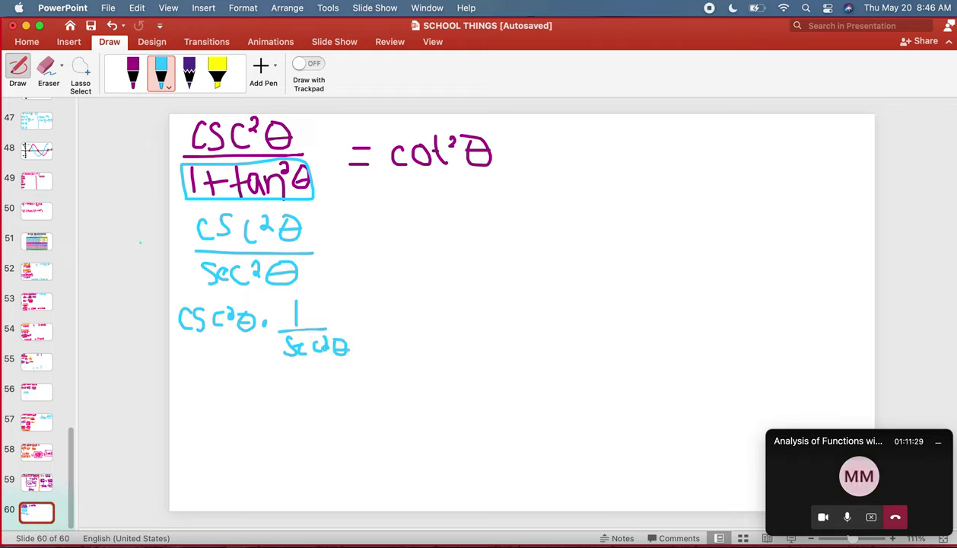
{"action": "left_click", "coordinate": [133, 76]}
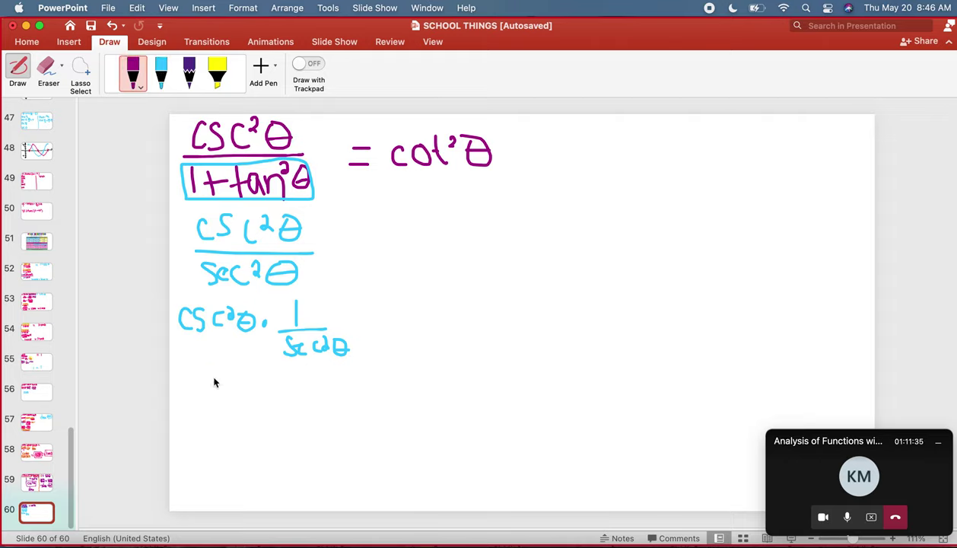
In purple ink, write csc²θ over 1 and draw an arrow at the csc²θ/sec²θ step.
{"action": "left_click", "coordinate": [183, 333]}
{"action": "left_click", "coordinate": [191, 340]}
{"action": "mouse_move", "coordinate": [176, 339]}
{"action": "left_mouse_down"}
{"action": "mouse_move", "coordinate": [236, 338]}
{"action": "mouse_move", "coordinate": [203, 358]}
{"action": "mouse_move", "coordinate": [203, 368]}
{"action": "left_mouse_up"}
{"action": "mouse_move", "coordinate": [140, 240]}
{"action": "left_mouse_down"}
{"action": "mouse_move", "coordinate": [160, 242]}
{"action": "mouse_move", "coordinate": [161, 256]}
{"action": "left_mouse_up"}
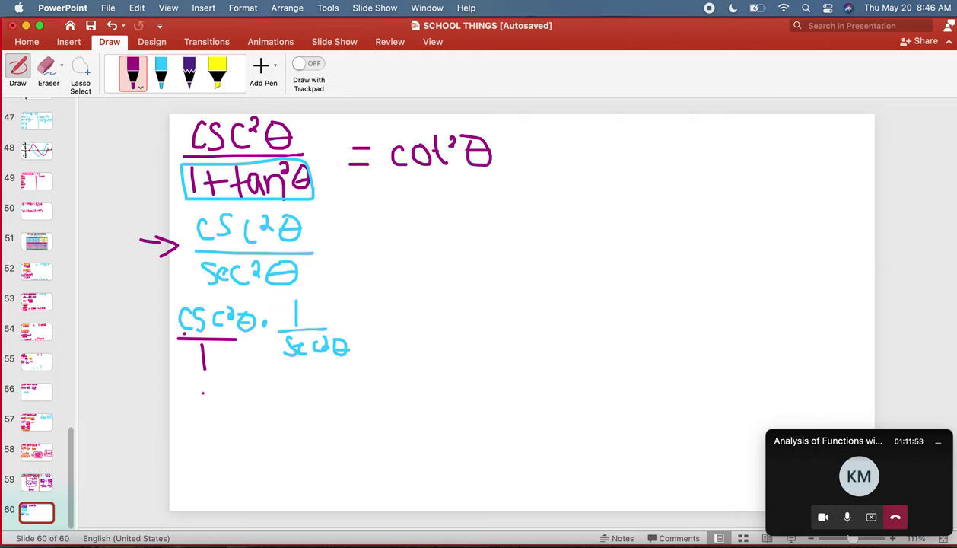
Write the next line as 1/sin²θ · cos²θ/1.
{"action": "mouse_move", "coordinate": [202, 393]}
{"action": "left_mouse_down"}
{"action": "mouse_move", "coordinate": [202, 410]}
{"action": "mouse_move", "coordinate": [237, 412]}
{"action": "mouse_move", "coordinate": [184, 420]}
{"action": "mouse_move", "coordinate": [193, 428]}
{"action": "mouse_move", "coordinate": [183, 433]}
{"action": "mouse_move", "coordinate": [235, 418]}
{"action": "mouse_move", "coordinate": [236, 435]}
{"action": "mouse_move", "coordinate": [244, 428]}
{"action": "left_mouse_up"}
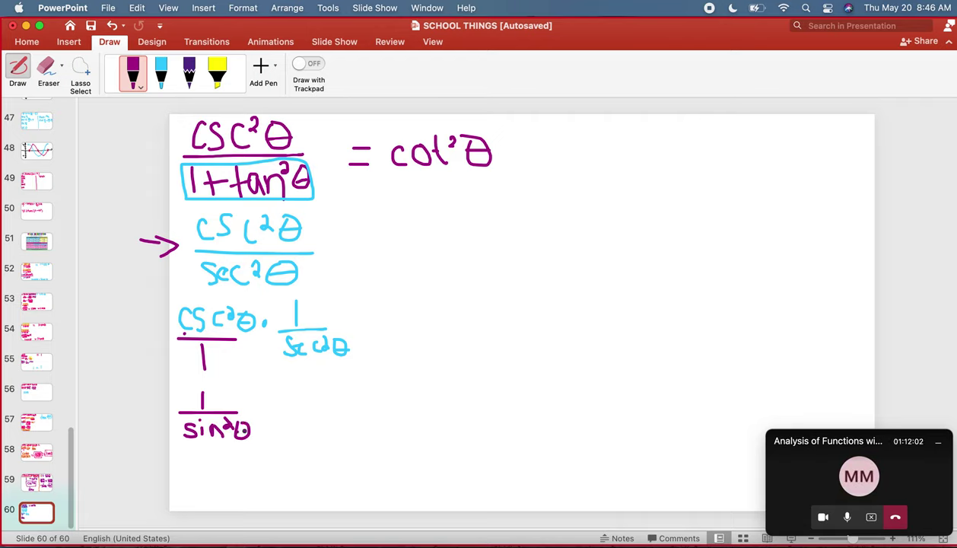
{"action": "left_click", "coordinate": [262, 408]}
{"action": "mouse_move", "coordinate": [297, 386]}
{"action": "left_mouse_down"}
{"action": "mouse_move", "coordinate": [291, 401]}
{"action": "mouse_move", "coordinate": [301, 390]}
{"action": "mouse_move", "coordinate": [308, 403]}
{"action": "mouse_move", "coordinate": [347, 384]}
{"action": "left_mouse_up"}
{"action": "mouse_move", "coordinate": [291, 415]}
{"action": "left_mouse_down"}
{"action": "mouse_move", "coordinate": [335, 416]}
{"action": "mouse_move", "coordinate": [313, 441]}
{"action": "left_mouse_up"}
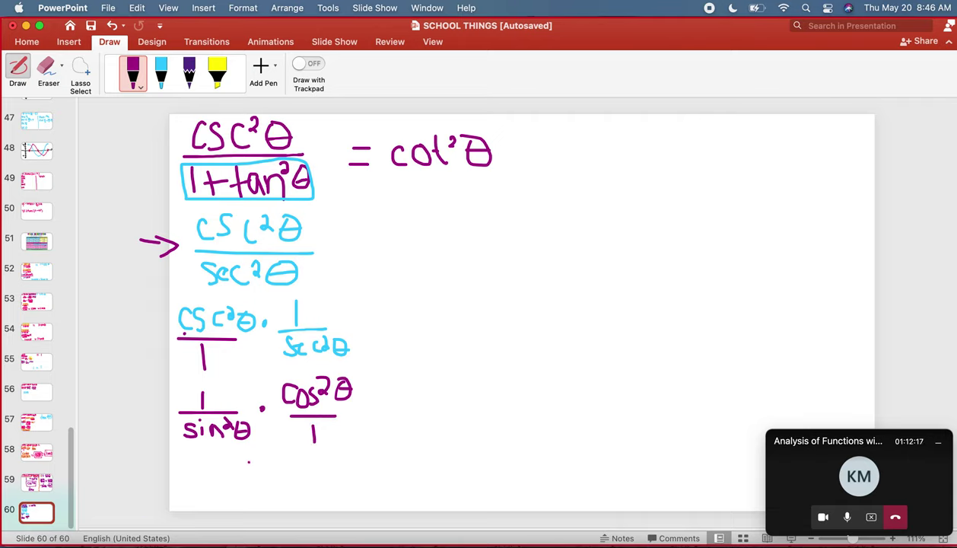
Write the final line cos²θ/sin²θ = Cot²θ.
{"action": "mouse_move", "coordinate": [247, 454]}
{"action": "left_mouse_down"}
{"action": "mouse_move", "coordinate": [234, 469]}
{"action": "mouse_move", "coordinate": [248, 482]}
{"action": "mouse_move", "coordinate": [271, 468]}
{"action": "mouse_move", "coordinate": [257, 460]}
{"action": "mouse_move", "coordinate": [271, 478]}
{"action": "mouse_move", "coordinate": [287, 455]}
{"action": "mouse_move", "coordinate": [306, 479]}
{"action": "mouse_move", "coordinate": [314, 465]}
{"action": "mouse_move", "coordinate": [321, 471]}
{"action": "left_mouse_up"}
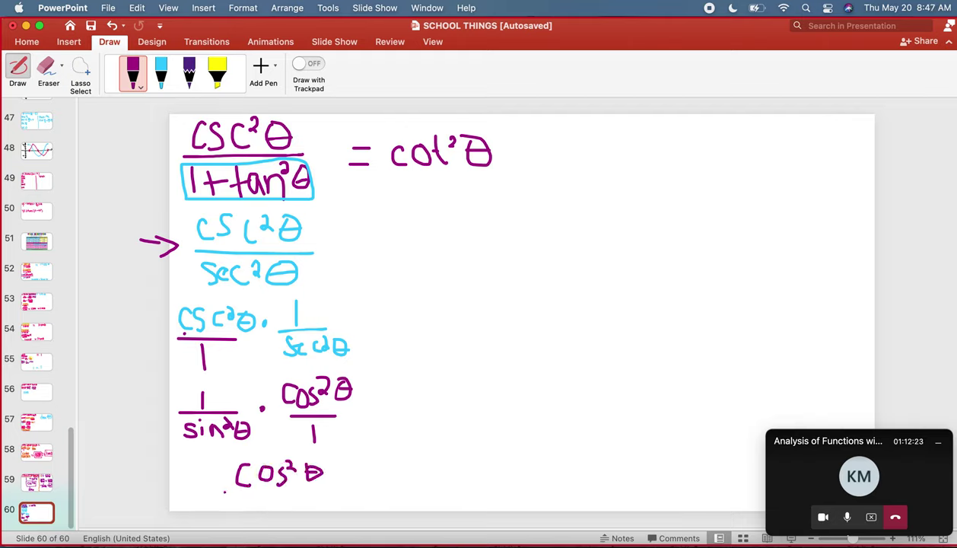
{"action": "left_click", "coordinate": [267, 492]}
{"action": "left_click_drag", "start_coordinate": [222, 492], "coordinate": [341, 491]}
{"action": "mouse_move", "coordinate": [261, 500]}
{"action": "left_mouse_down"}
{"action": "mouse_move", "coordinate": [250, 512]}
{"action": "mouse_move", "coordinate": [272, 512]}
{"action": "mouse_move", "coordinate": [281, 500]}
{"action": "mouse_move", "coordinate": [287, 511]}
{"action": "mouse_move", "coordinate": [295, 493]}
{"action": "mouse_move", "coordinate": [303, 508]}
{"action": "mouse_move", "coordinate": [318, 505]}
{"action": "mouse_move", "coordinate": [380, 480]}
{"action": "mouse_move", "coordinate": [365, 492]}
{"action": "left_mouse_up"}
{"action": "left_click", "coordinate": [275, 491]}
{"action": "mouse_move", "coordinate": [456, 460]}
{"action": "left_mouse_down"}
{"action": "mouse_move", "coordinate": [446, 459]}
{"action": "mouse_move", "coordinate": [461, 495]}
{"action": "mouse_move", "coordinate": [481, 490]}
{"action": "mouse_move", "coordinate": [475, 466]}
{"action": "mouse_move", "coordinate": [512, 493]}
{"action": "mouse_move", "coordinate": [518, 468]}
{"action": "left_mouse_up"}
{"action": "mouse_move", "coordinate": [519, 459]}
{"action": "left_mouse_down"}
{"action": "mouse_move", "coordinate": [534, 476]}
{"action": "mouse_move", "coordinate": [546, 462]}
{"action": "mouse_move", "coordinate": [572, 476]}
{"action": "left_mouse_up"}
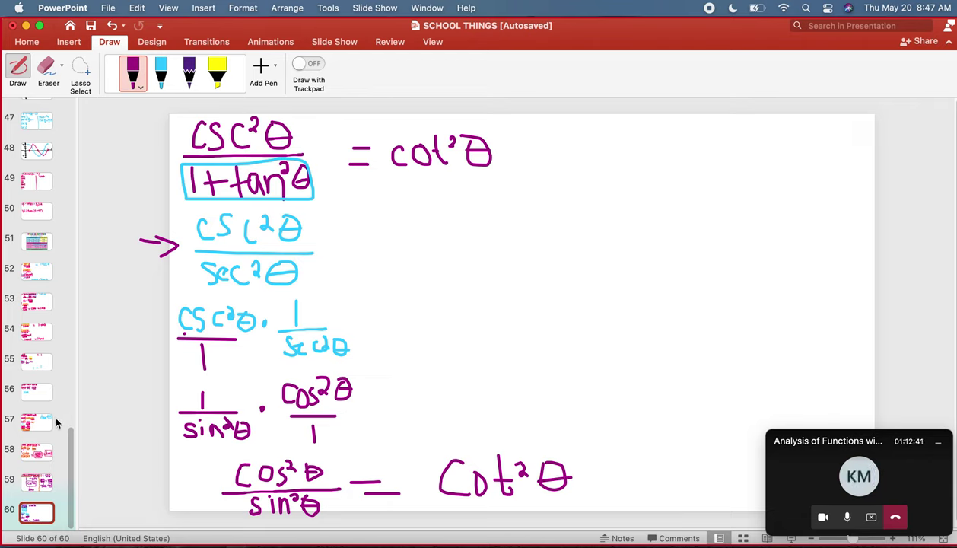
Circle cot x = cos x/sin x on the reference sheet and 1/sec²θ in the proof, in purple.
{"action": "left_click", "coordinate": [45, 249]}
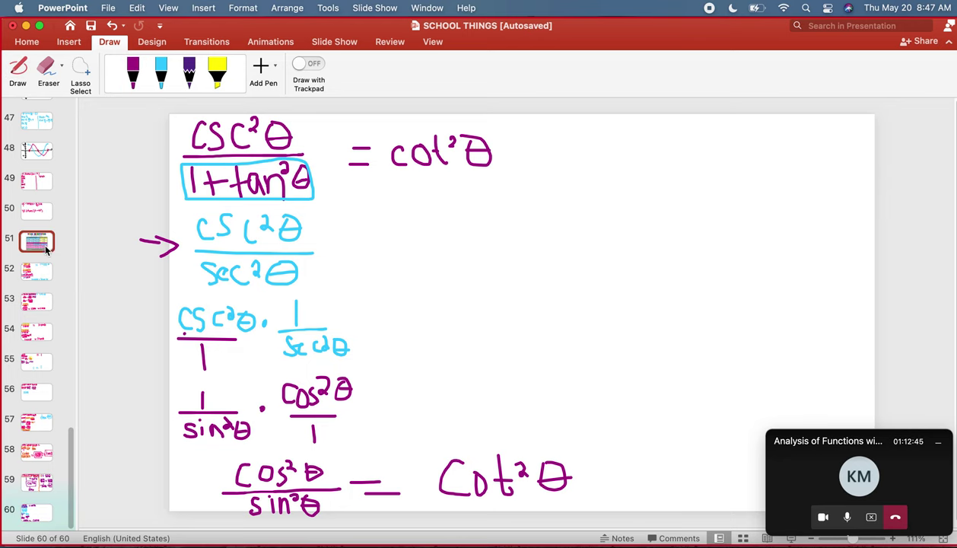
{"action": "mouse_move", "coordinate": [717, 315]}
{"action": "left_mouse_down"}
{"action": "mouse_move", "coordinate": [705, 294]}
{"action": "mouse_move", "coordinate": [677, 286]}
{"action": "mouse_move", "coordinate": [668, 289]}
{"action": "mouse_move", "coordinate": [670, 323]}
{"action": "mouse_move", "coordinate": [719, 325]}
{"action": "mouse_move", "coordinate": [706, 298]}
{"action": "left_mouse_up"}
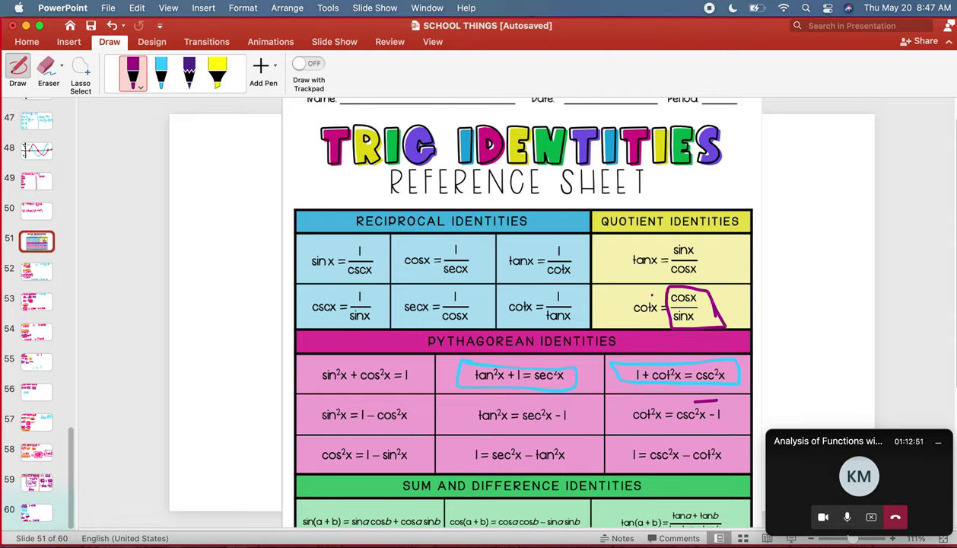
{"action": "mouse_move", "coordinate": [646, 292]}
{"action": "left_mouse_down"}
{"action": "mouse_move", "coordinate": [627, 298]}
{"action": "mouse_move", "coordinate": [639, 321]}
{"action": "mouse_move", "coordinate": [659, 313]}
{"action": "mouse_move", "coordinate": [654, 281]}
{"action": "mouse_move", "coordinate": [633, 286]}
{"action": "left_mouse_up"}
{"action": "left_click", "coordinate": [42, 510]}
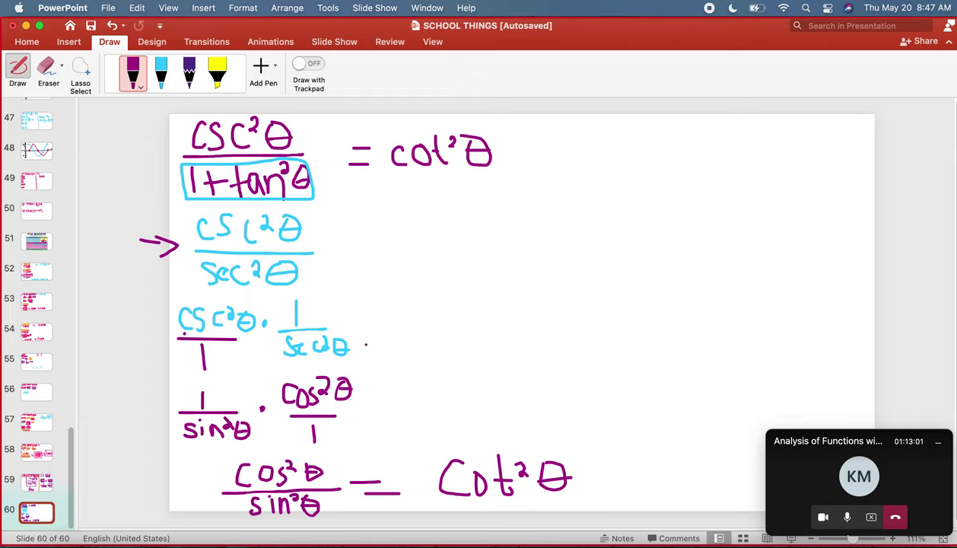
{"action": "mouse_move", "coordinate": [373, 346]}
{"action": "left_mouse_down"}
{"action": "mouse_move", "coordinate": [297, 286]}
{"action": "mouse_move", "coordinate": [270, 321]}
{"action": "mouse_move", "coordinate": [327, 372]}
{"action": "mouse_move", "coordinate": [363, 329]}
{"action": "mouse_move", "coordinate": [356, 318]}
{"action": "left_mouse_up"}
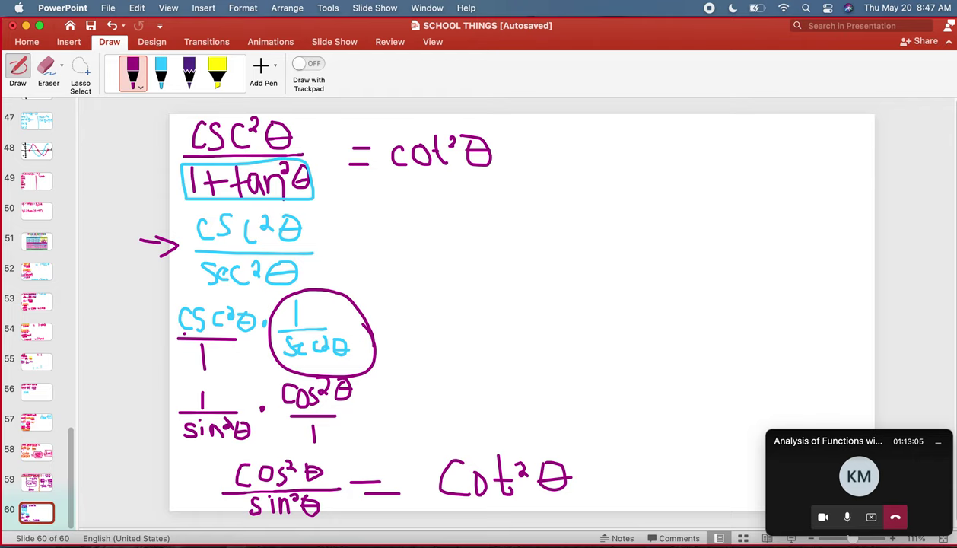
Circle the cos x = 1/sec x identity on slide 51, then return to the proof slide.
{"action": "left_click", "coordinate": [37, 241]}
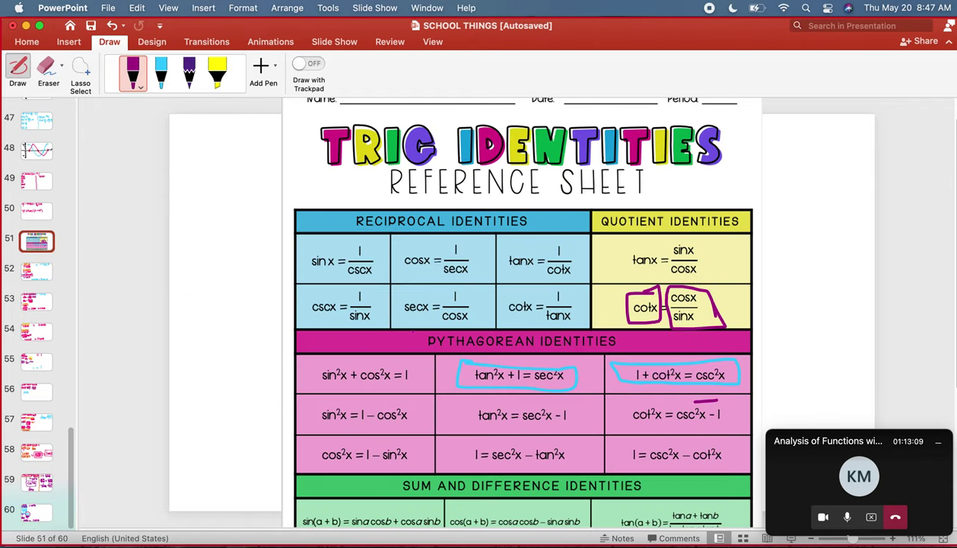
{"action": "mouse_move", "coordinate": [481, 271]}
{"action": "left_mouse_down"}
{"action": "mouse_move", "coordinate": [454, 236]}
{"action": "mouse_move", "coordinate": [440, 278]}
{"action": "mouse_move", "coordinate": [479, 268]}
{"action": "mouse_move", "coordinate": [475, 255]}
{"action": "left_mouse_up"}
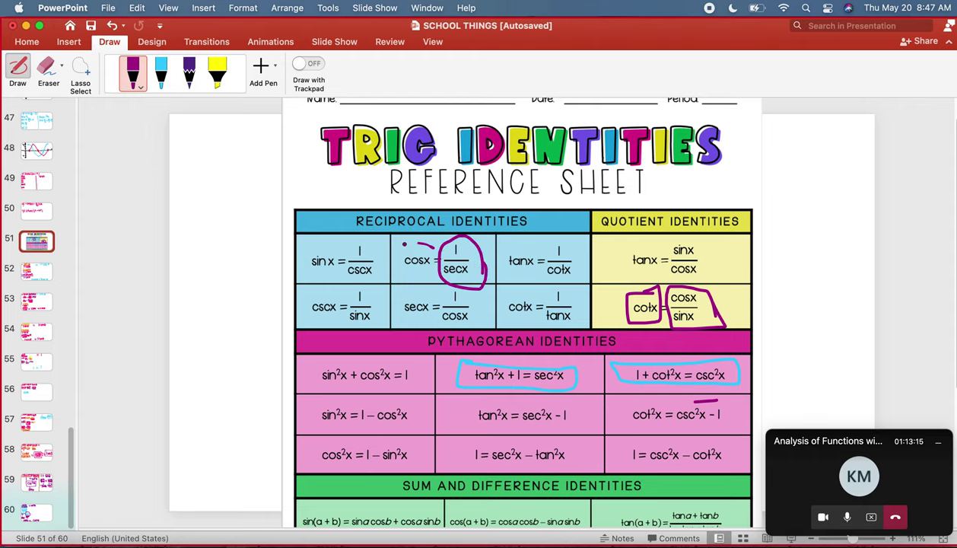
{"action": "mouse_move", "coordinate": [412, 237]}
{"action": "left_mouse_down"}
{"action": "mouse_move", "coordinate": [401, 270]}
{"action": "mouse_move", "coordinate": [430, 252]}
{"action": "mouse_move", "coordinate": [422, 236]}
{"action": "left_mouse_up"}
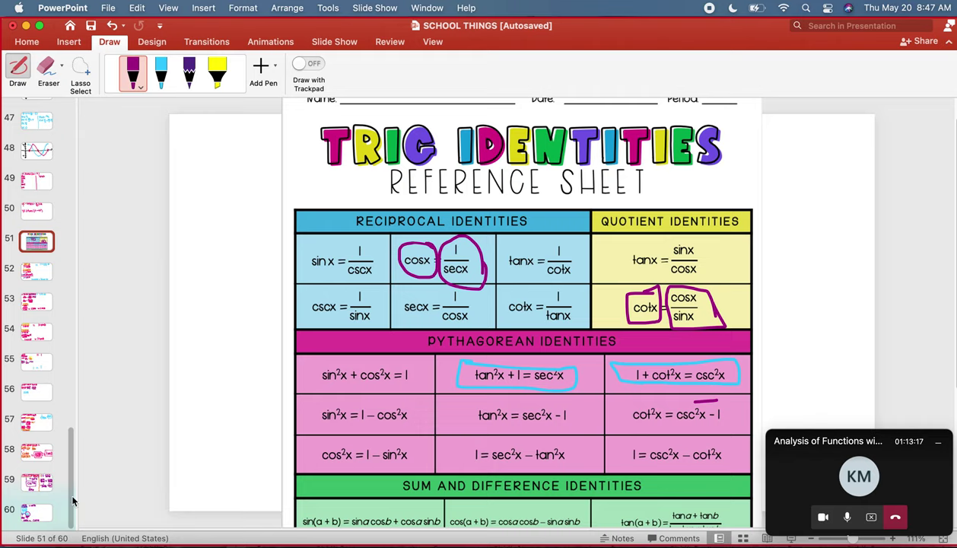
{"action": "left_click", "coordinate": [37, 511]}
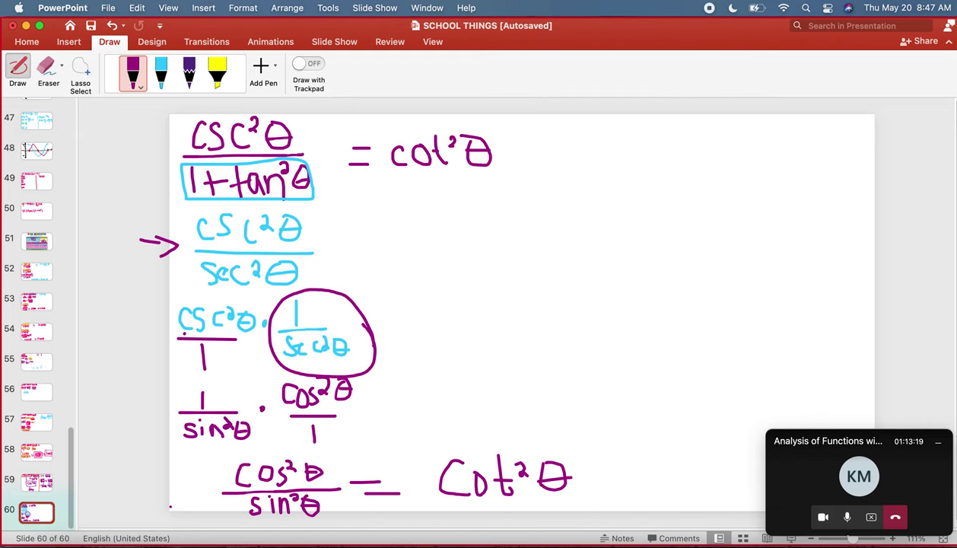